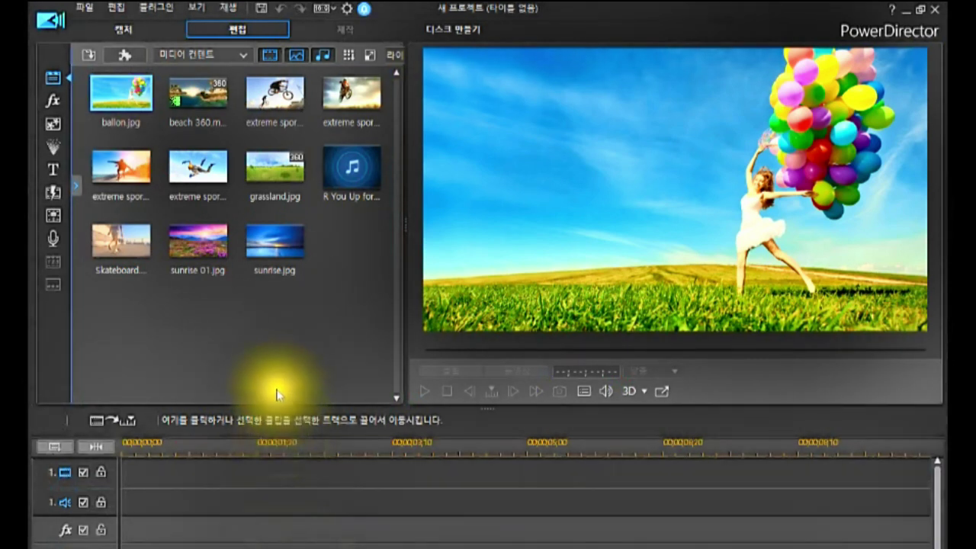
# Step: Remove all the default sample media from the media library
pyautogui.click(272, 338)
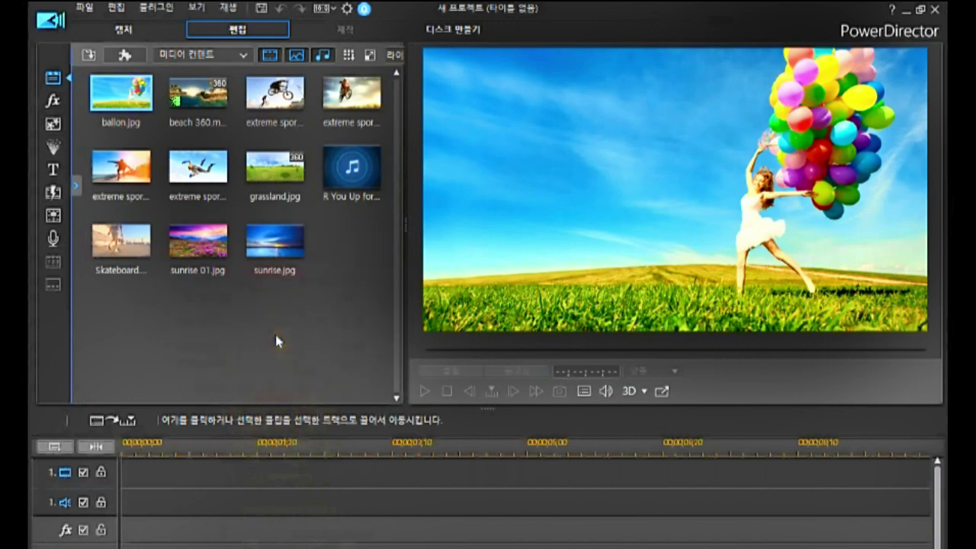
pyautogui.click(119, 97)
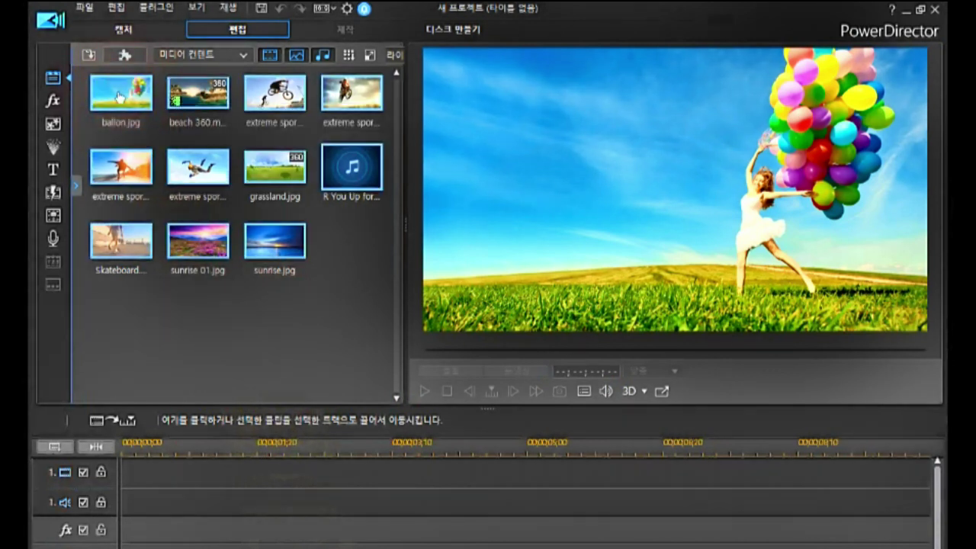
pyautogui.hotkey('ctrl', 'a')
pyautogui.press('Delete')
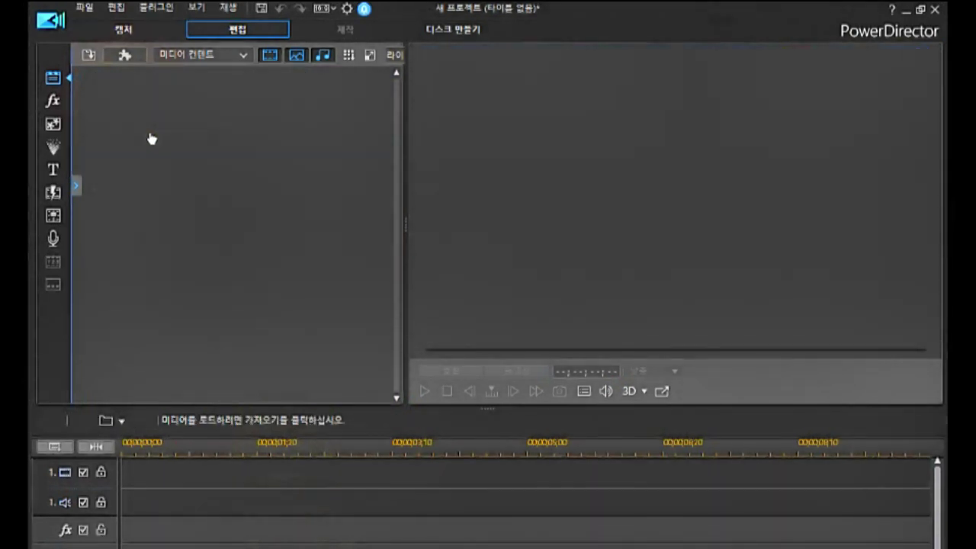
# Step: Import Sample_비디오.mp4 from the folder 파워디렉터강좌 > #비디오(단일 다듬기) on drive L: into the media library
pyautogui.click(89, 57)
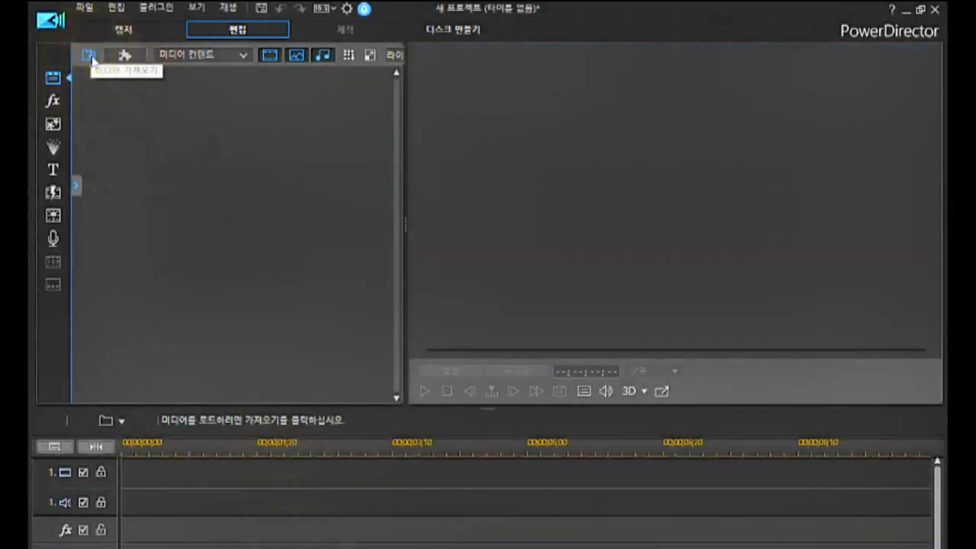
pyautogui.click(92, 55)
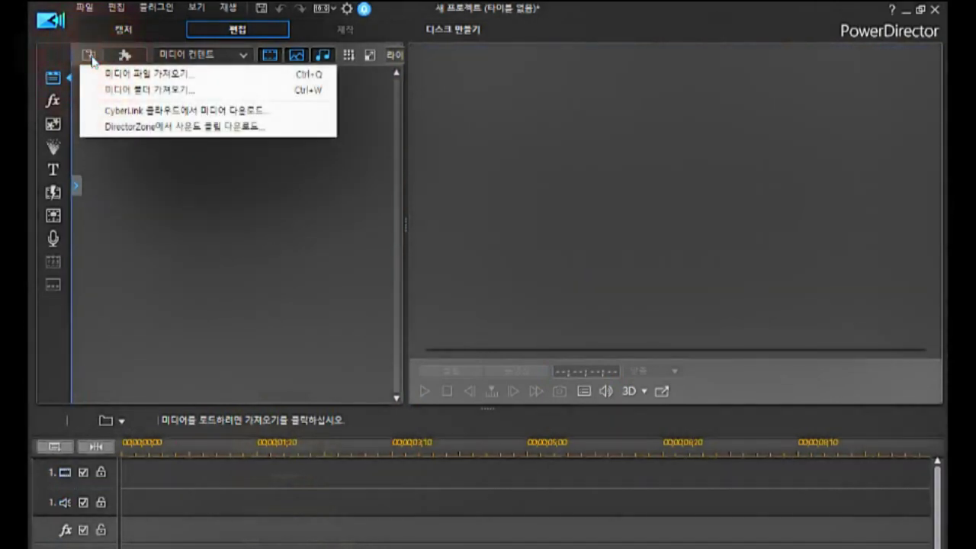
pyautogui.click(133, 74)
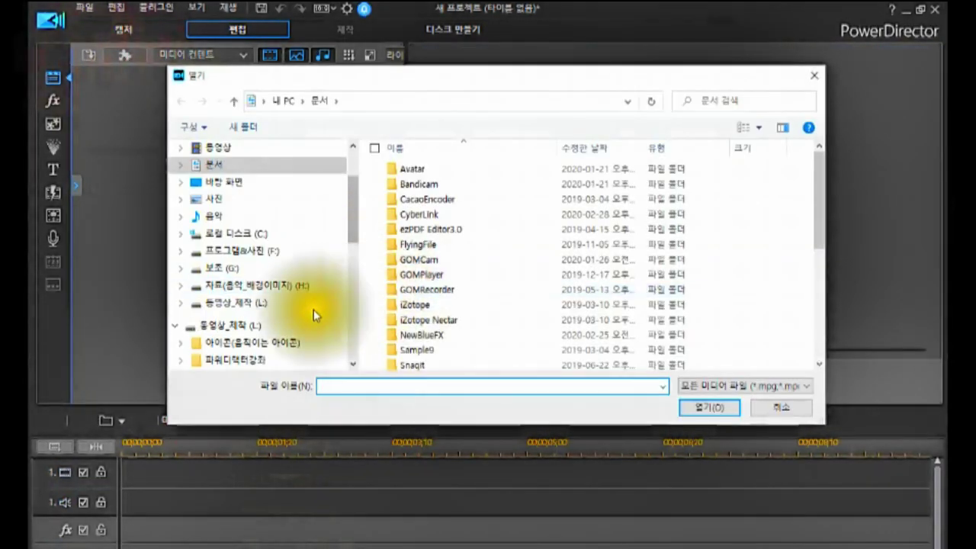
pyautogui.click(202, 323)
pyautogui.scroll(-2, 204, 312)
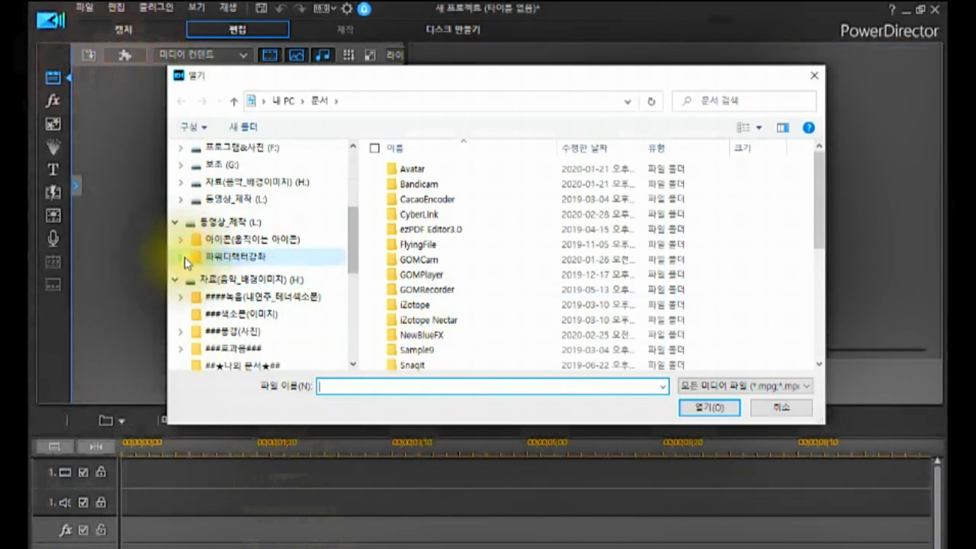
pyautogui.click(183, 258)
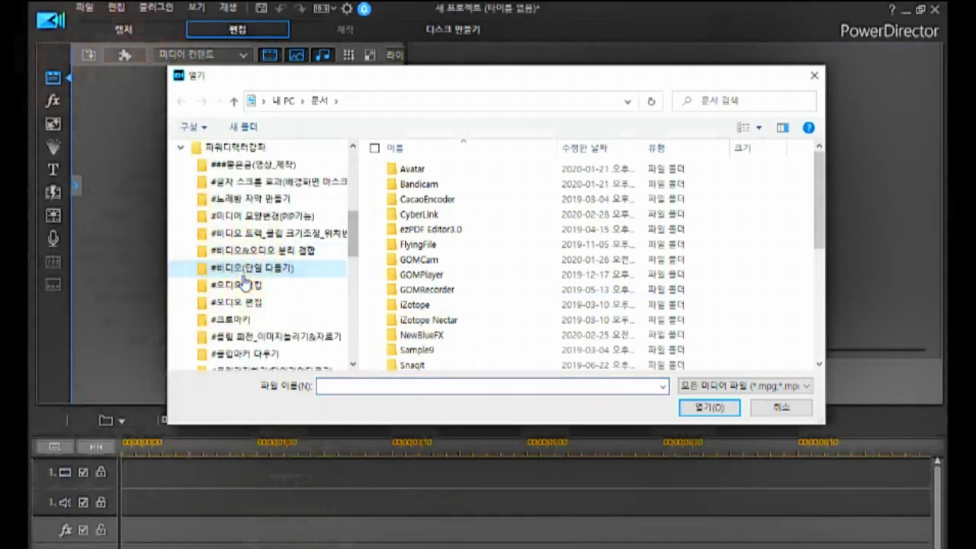
pyautogui.scroll(-1, 244, 282)
pyautogui.click(254, 236)
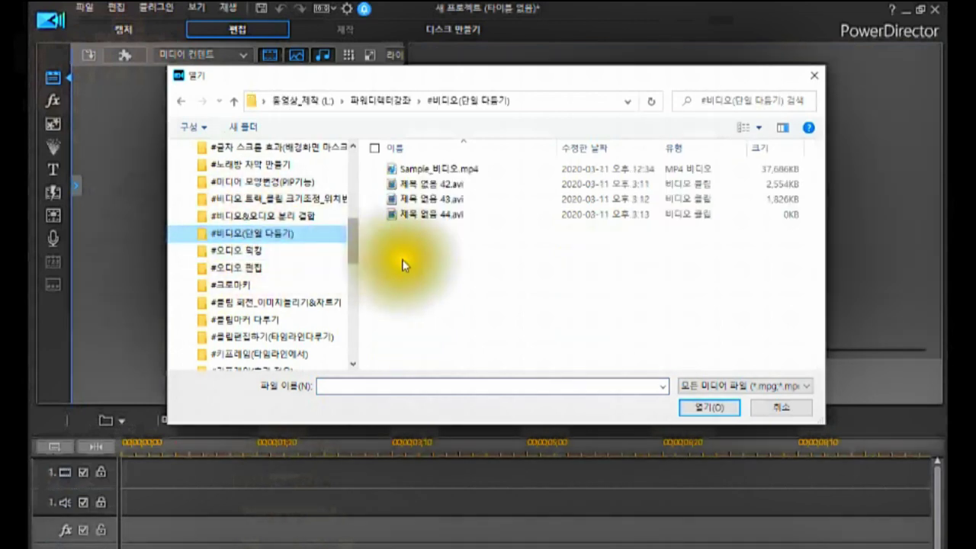
pyautogui.click(431, 167)
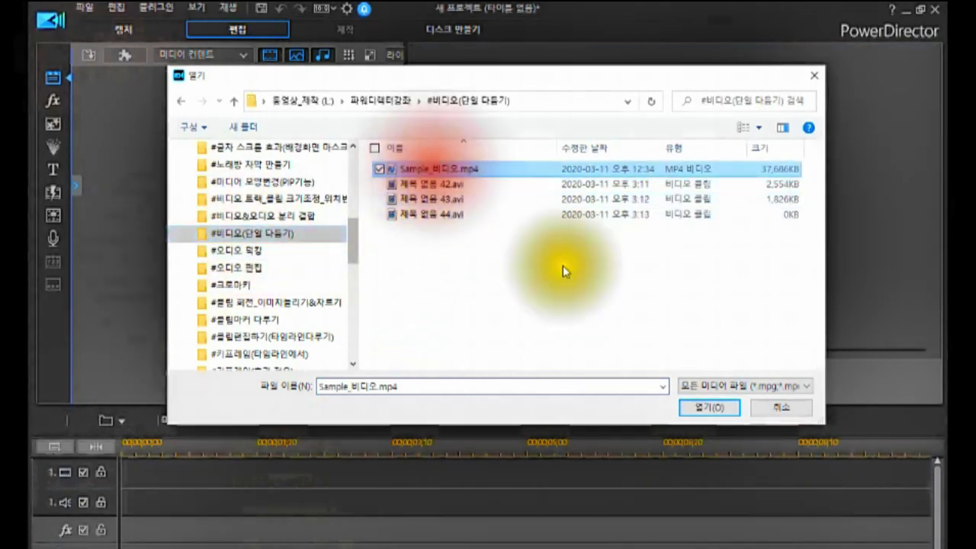
pyautogui.click(683, 407)
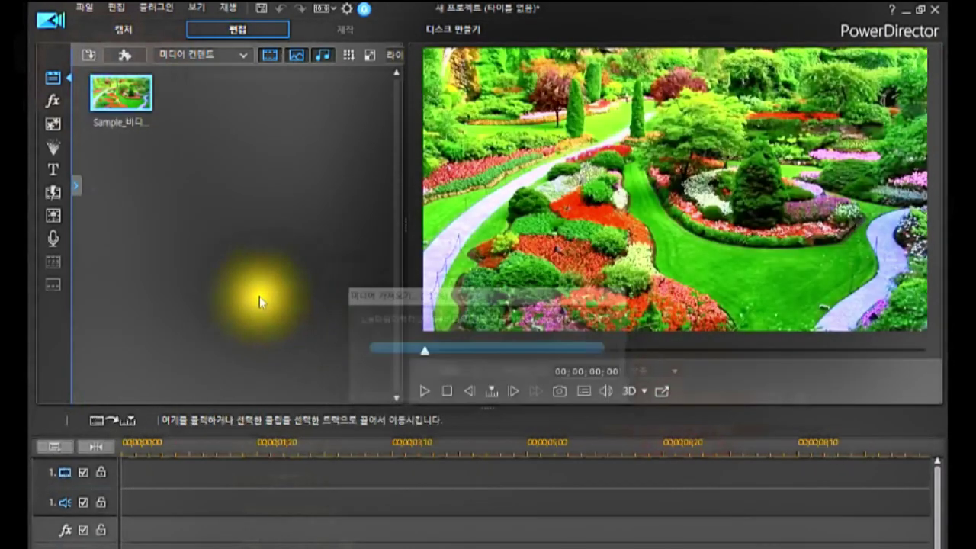
# Step: Place the Sample_비디오 clip at the start of video track 1 and fit the whole clip in the timeline
pyautogui.click(114, 99)
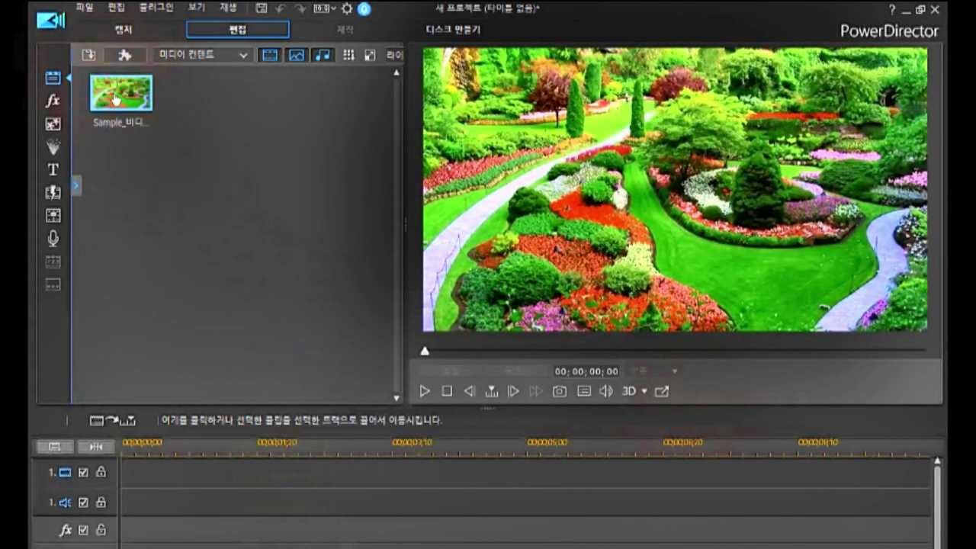
pyautogui.moveTo(115, 99); pyautogui.dragTo(108, 472)
pyautogui.click(97, 446)
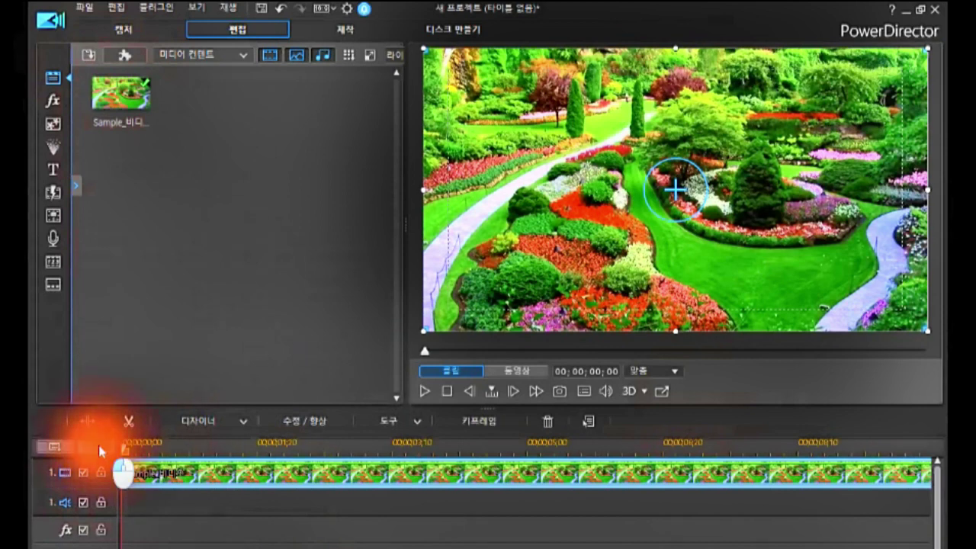
# Step: Open the Trim (다듬기) window for the clip on video track 1 in single trim (단일 다듬기) mode
pyautogui.rightClick(180, 478)
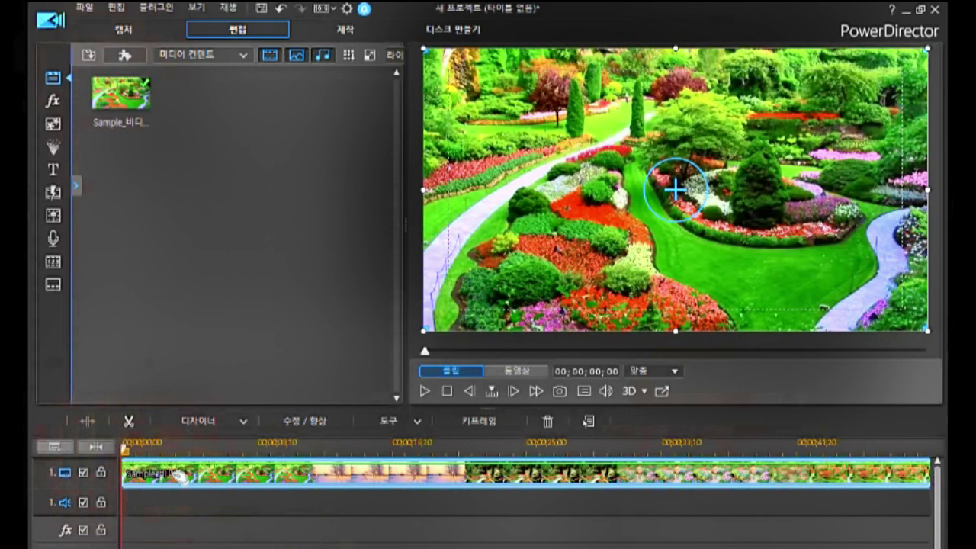
pyautogui.click(180, 476)
pyautogui.rightClick(180, 475)
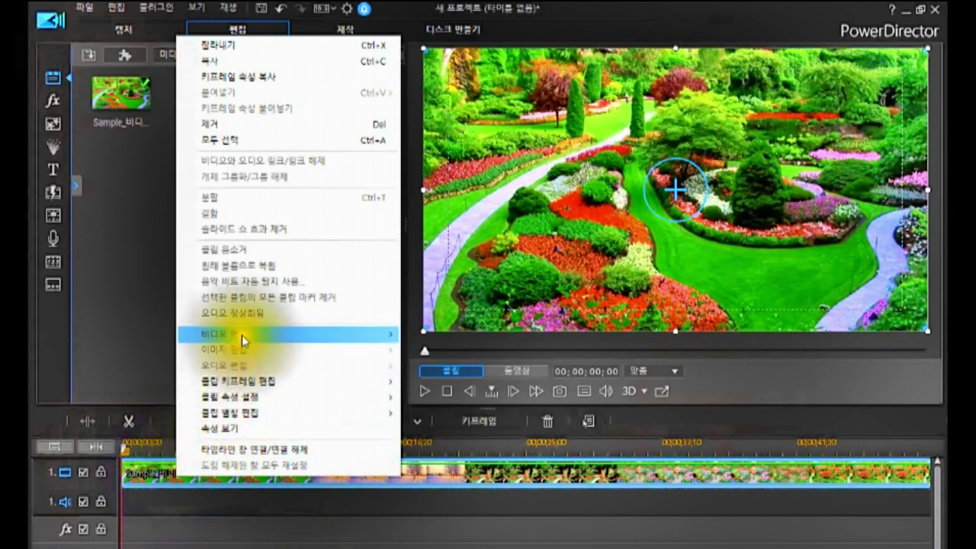
pyautogui.moveTo(242, 333)
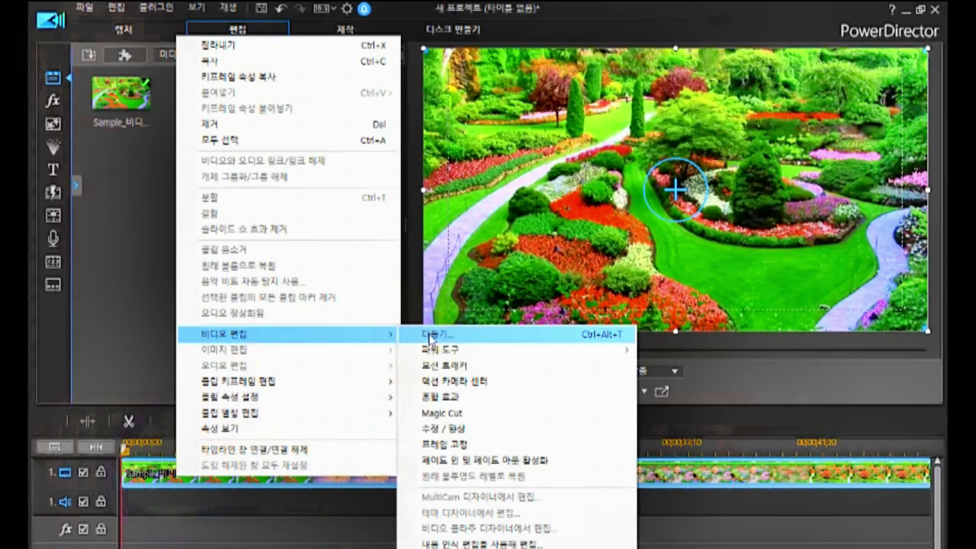
pyautogui.click(218, 534)
pyautogui.click(183, 471)
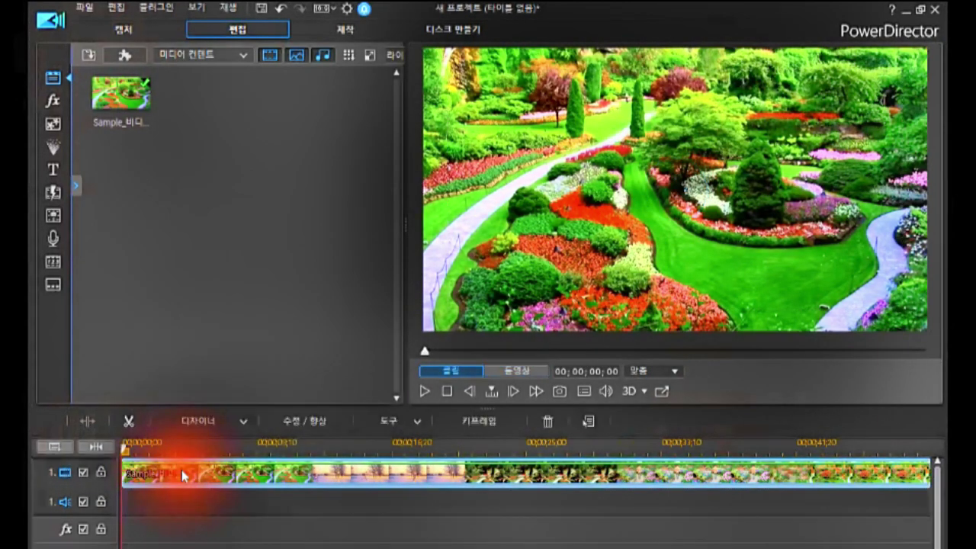
pyautogui.click(130, 423)
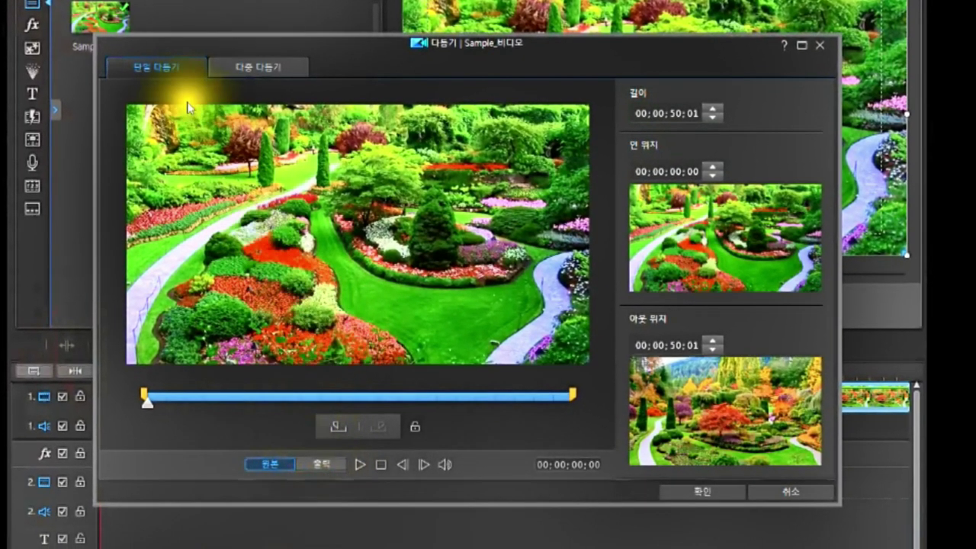
pyautogui.click(279, 69)
pyautogui.click(162, 70)
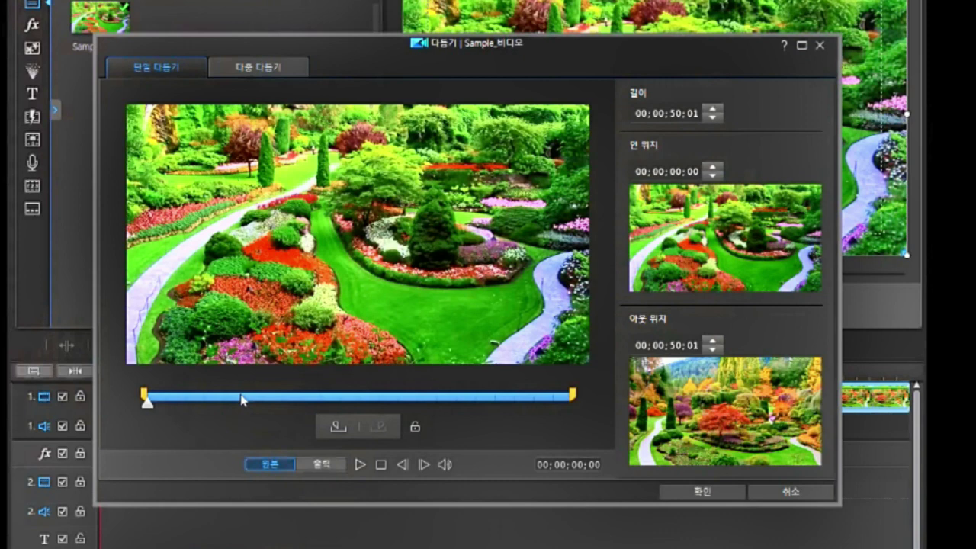
# Step: Preview the clip and set its in position at 00;00;11;02, where the walking boy enters the snowy sunset scene
pyautogui.click(360, 464)
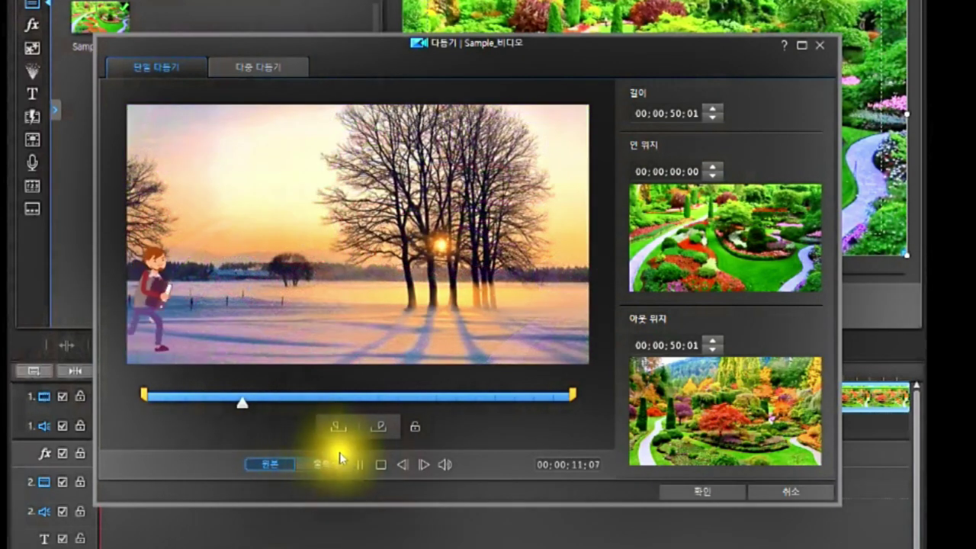
pyautogui.click(381, 463)
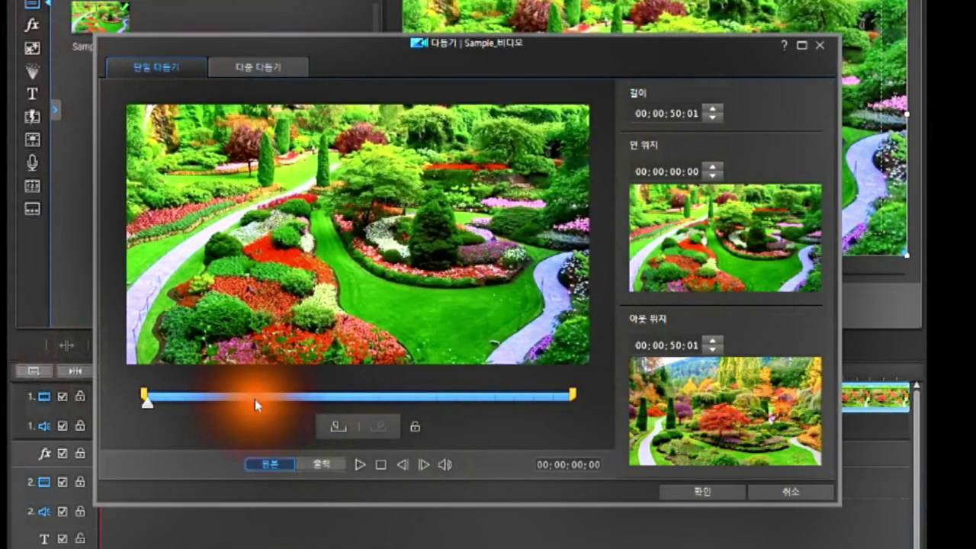
pyautogui.click(255, 397)
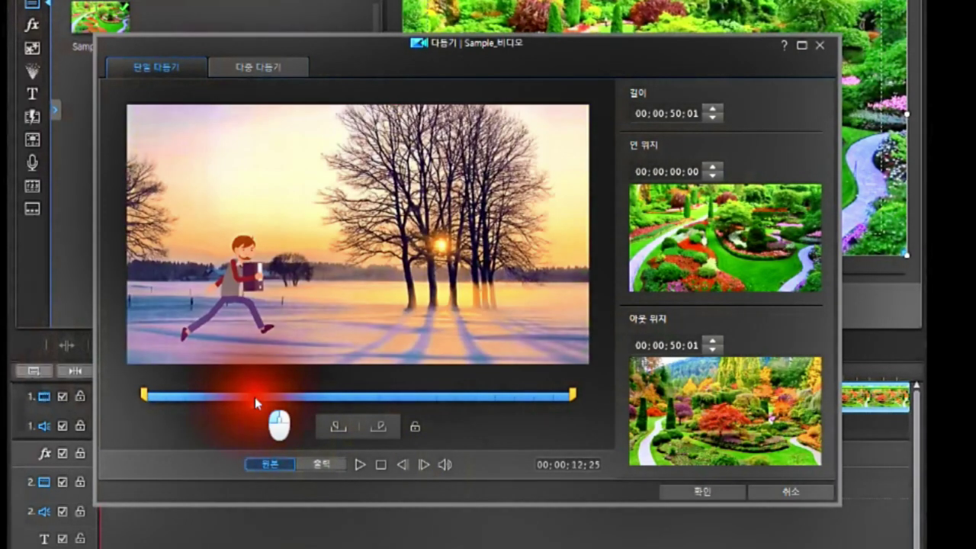
pyautogui.click(255, 397)
pyautogui.moveTo(255, 397); pyautogui.dragTo(243, 418)
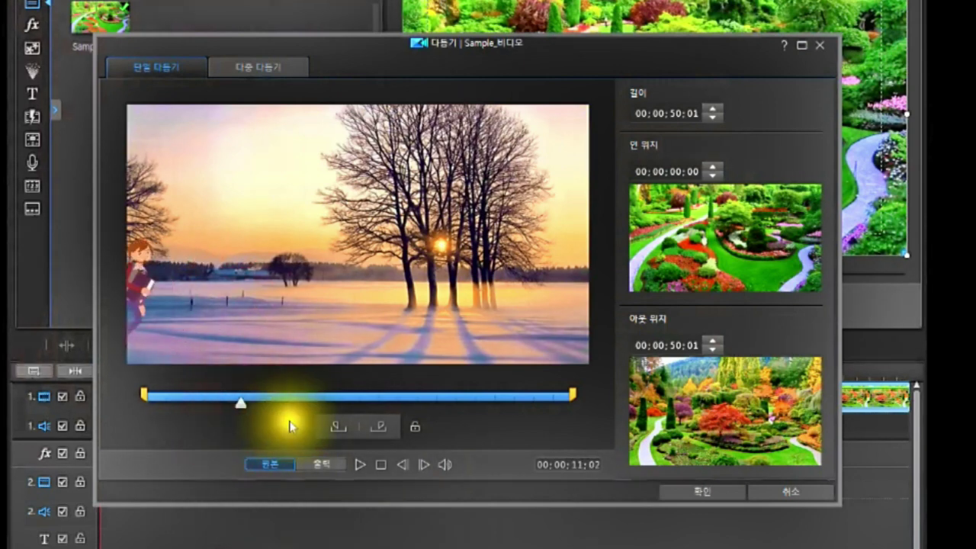
pyautogui.click(338, 426)
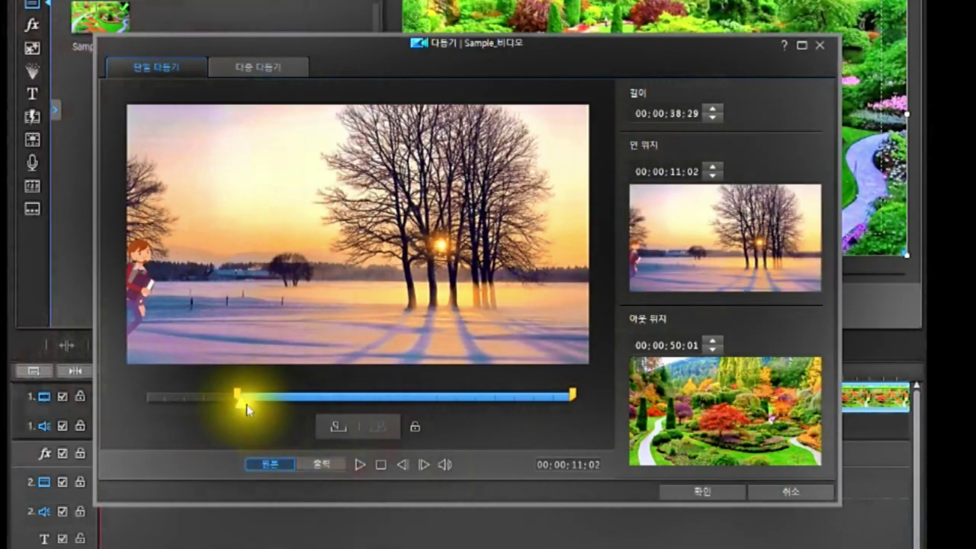
# Step: Set the clip's out position at 00;00;19;12, where the boy leaves the snowy scene
pyautogui.moveTo(244, 413); pyautogui.dragTo(314, 415)
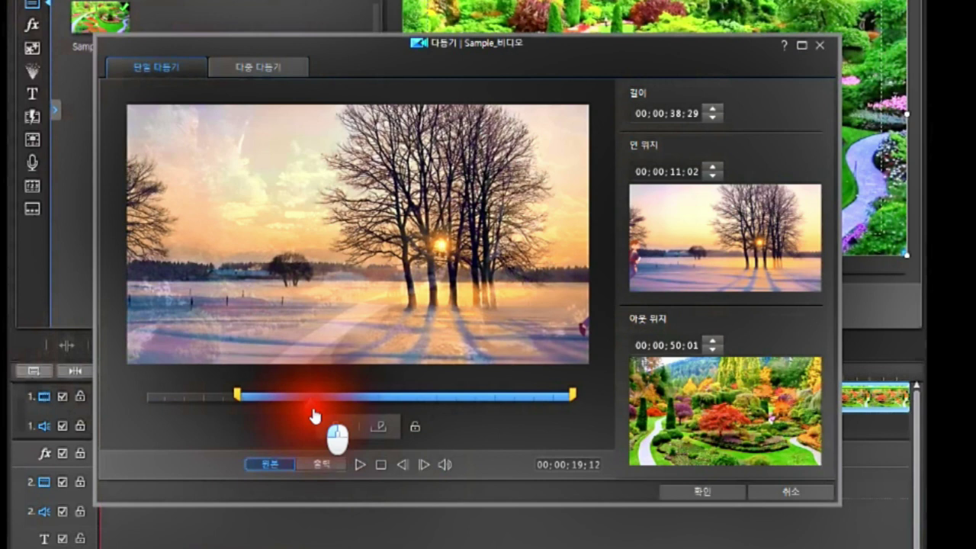
pyautogui.moveTo(314, 415); pyautogui.dragTo(314, 415)
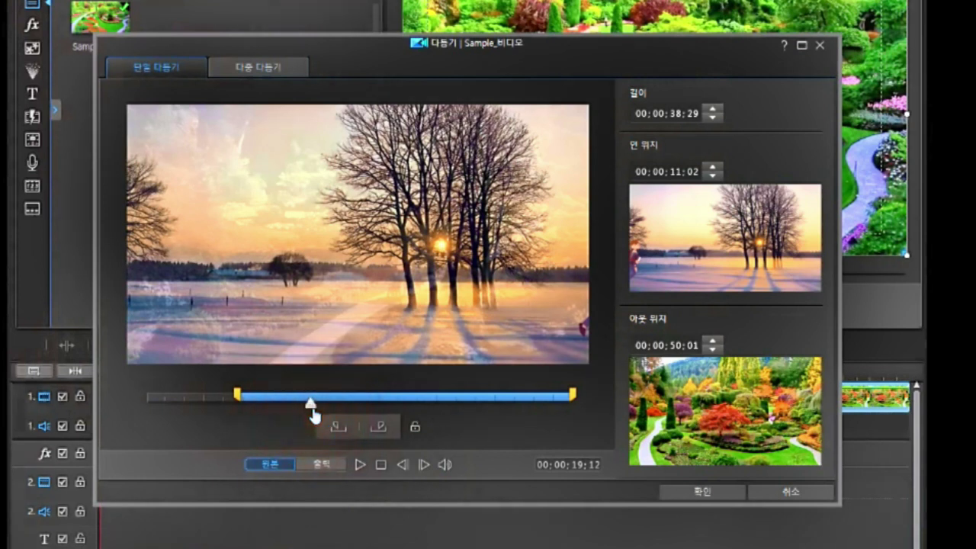
pyautogui.click(381, 428)
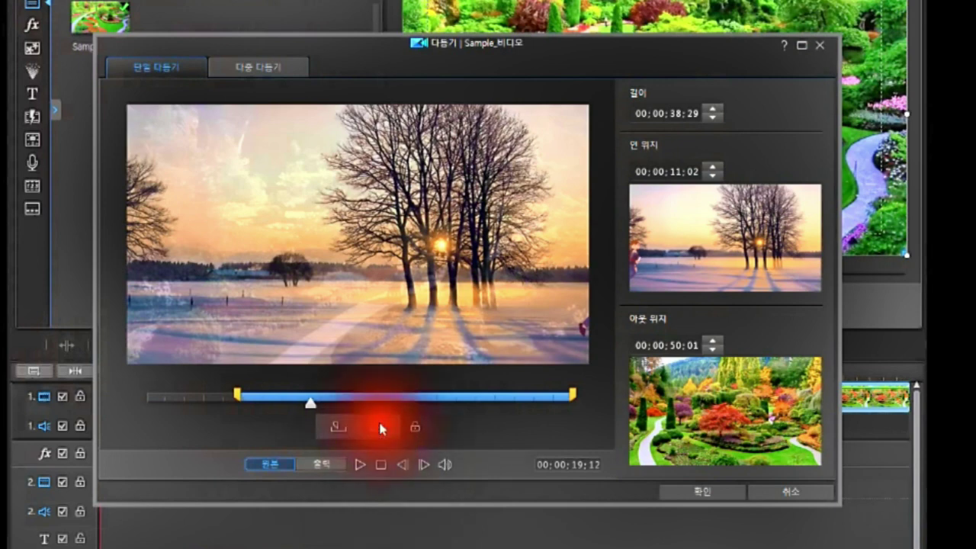
pyautogui.click(379, 429)
pyautogui.click(403, 425)
pyautogui.click(387, 441)
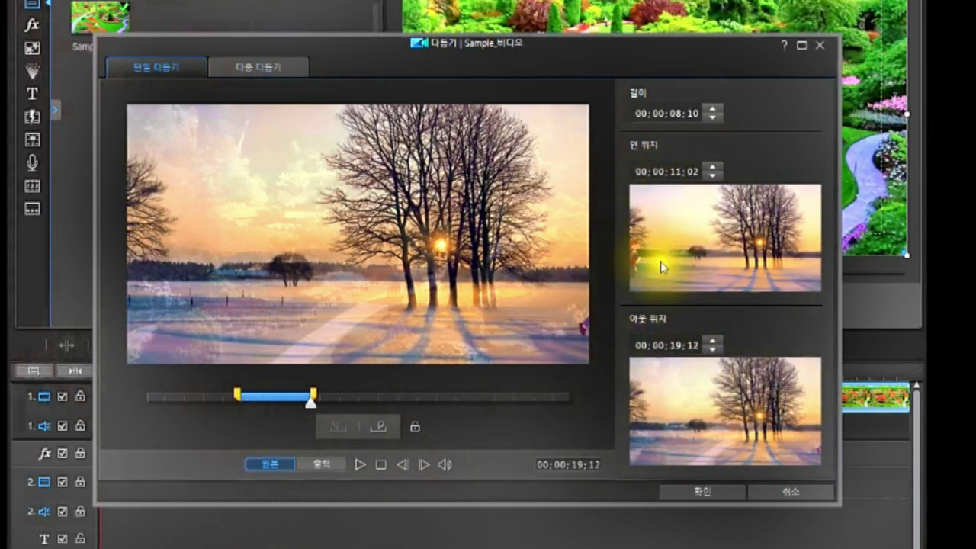
pyautogui.click(668, 353)
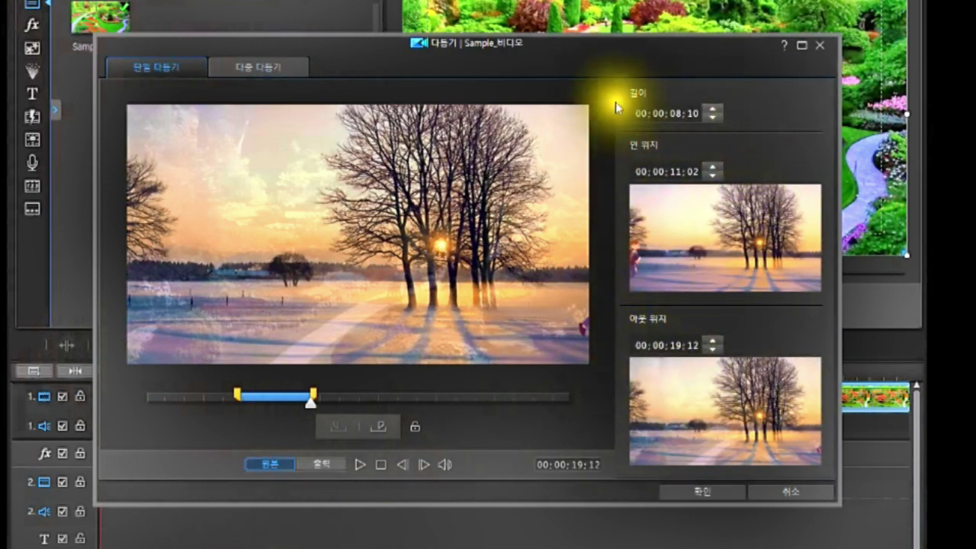
pyautogui.click(680, 115)
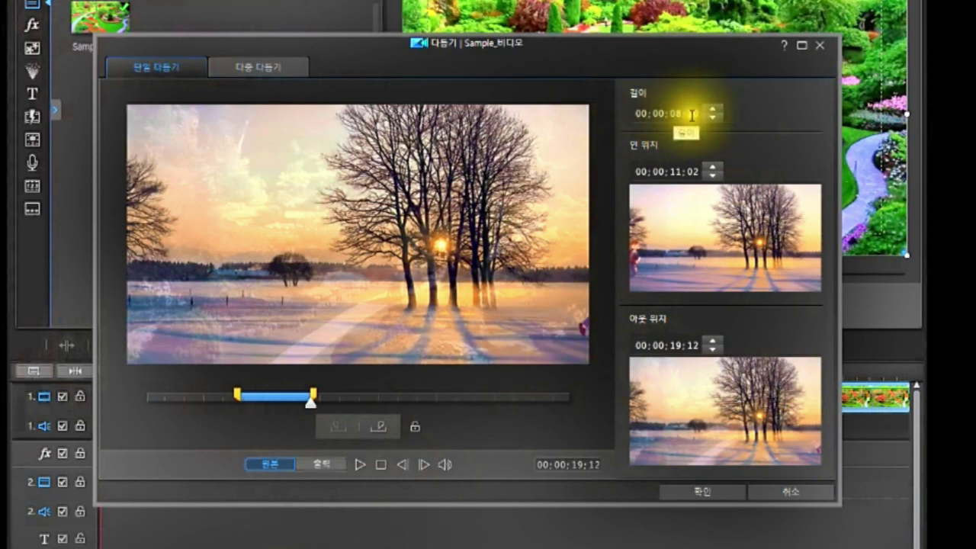
pyautogui.click(685, 111)
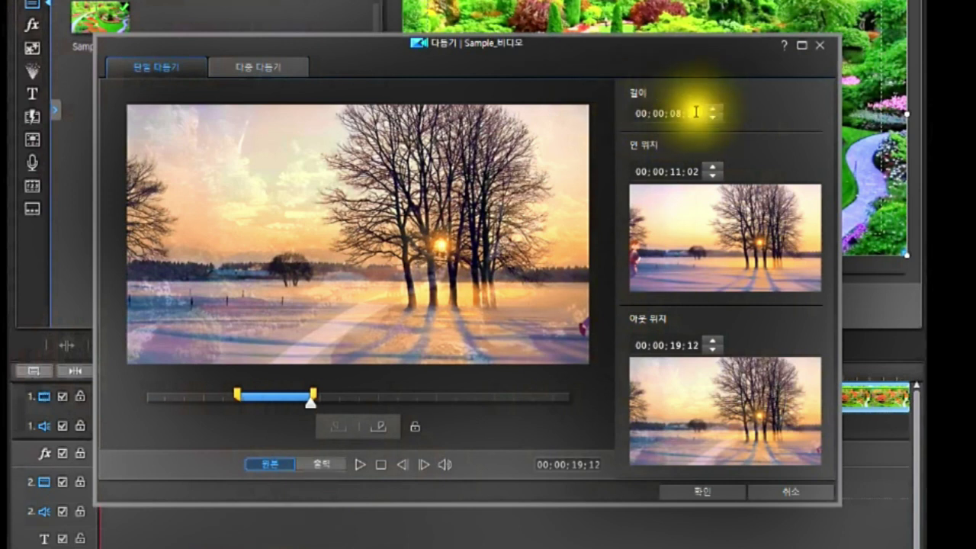
pyautogui.click(498, 420)
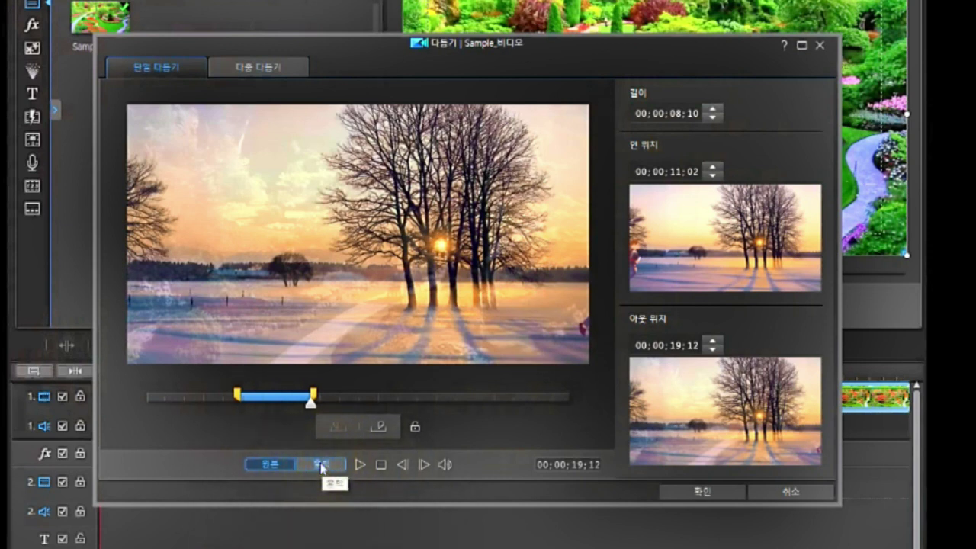
pyautogui.click(235, 395)
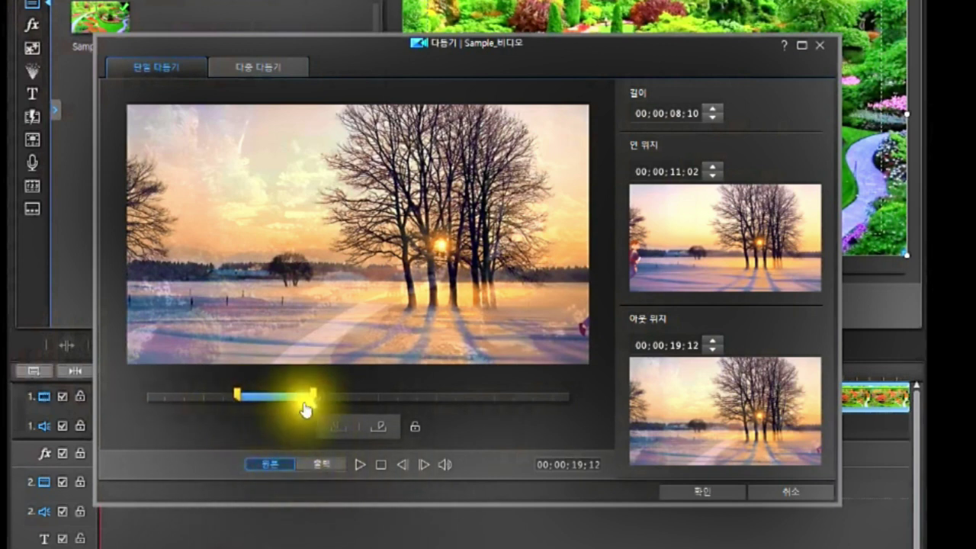
# Step: Preview the trimmed section in output (출력) mode and switch the preview back to the original (원본)
pyautogui.click(317, 463)
pyautogui.click(354, 464)
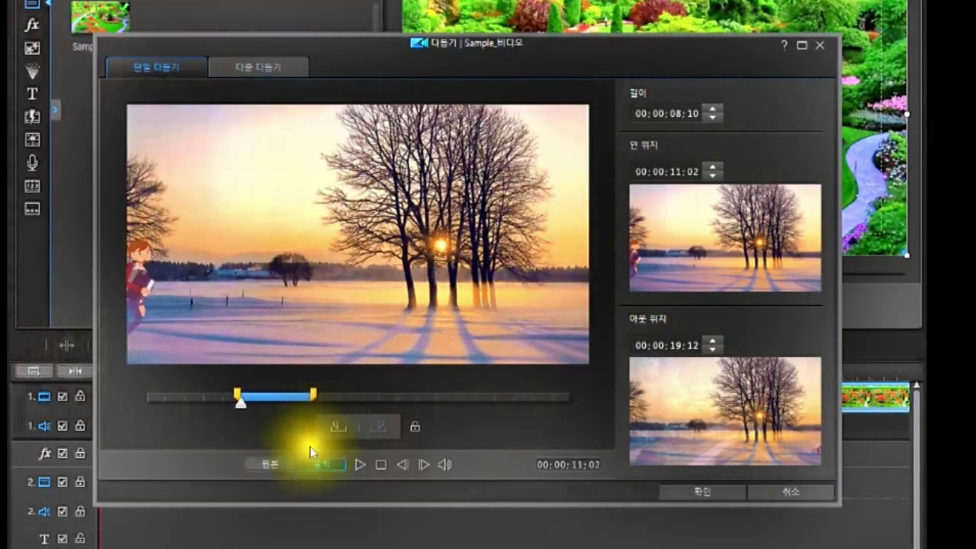
pyautogui.click(272, 459)
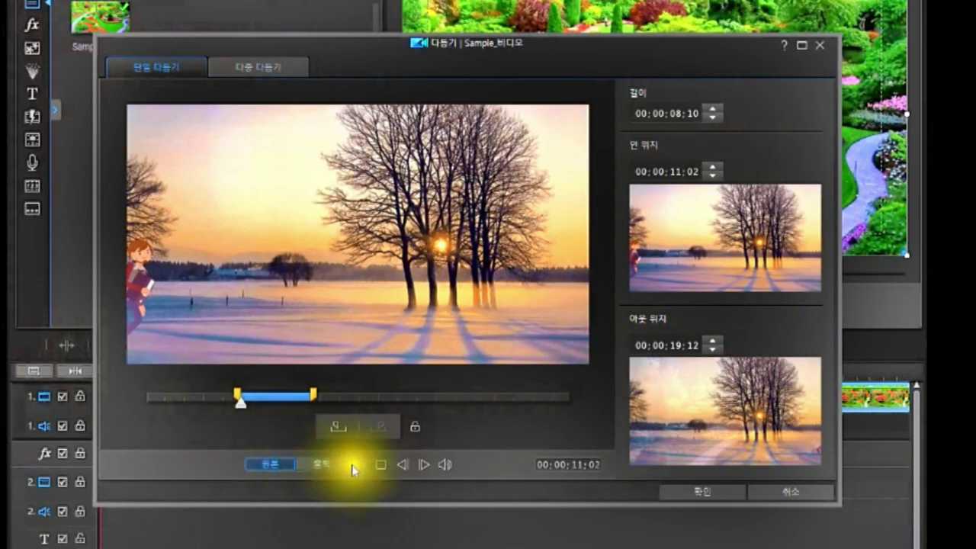
# Step: Preview the original (원본) video from 00;00;09;11, just before the trimmed section, and stop playback
pyautogui.moveTo(241, 401)
pyautogui.mouseDown()
pyautogui.moveTo(207, 418)
pyautogui.moveTo(229, 416)
pyautogui.mouseUp()
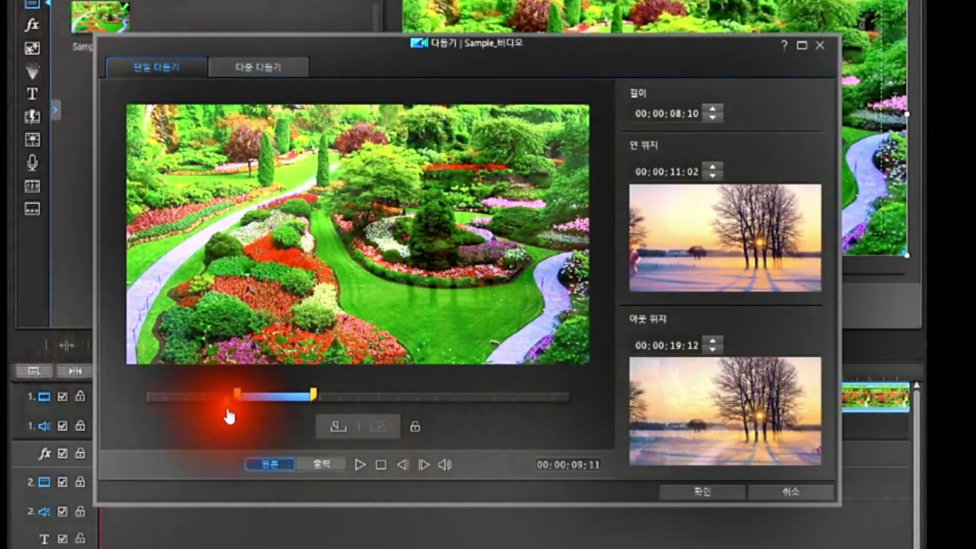
pyautogui.moveTo(229, 416); pyautogui.dragTo(229, 416)
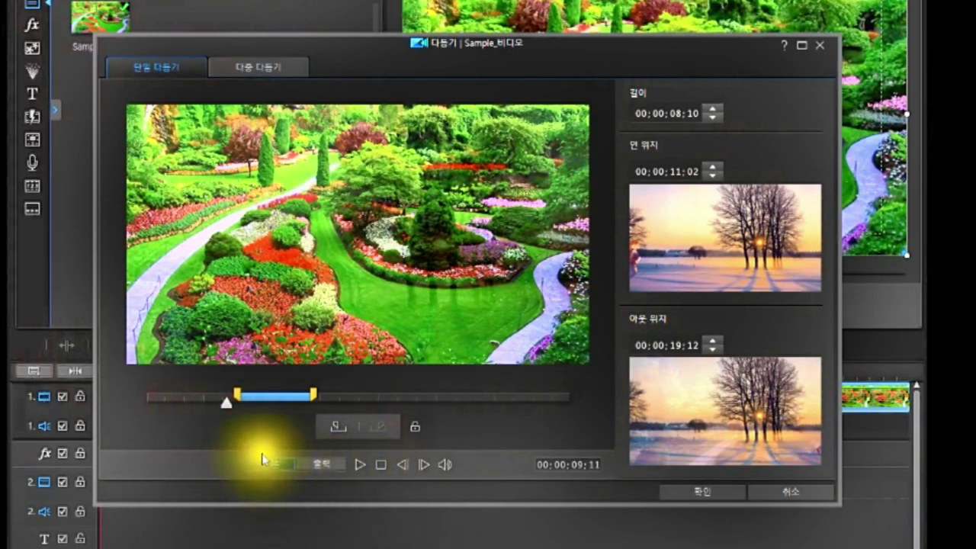
pyautogui.click(358, 466)
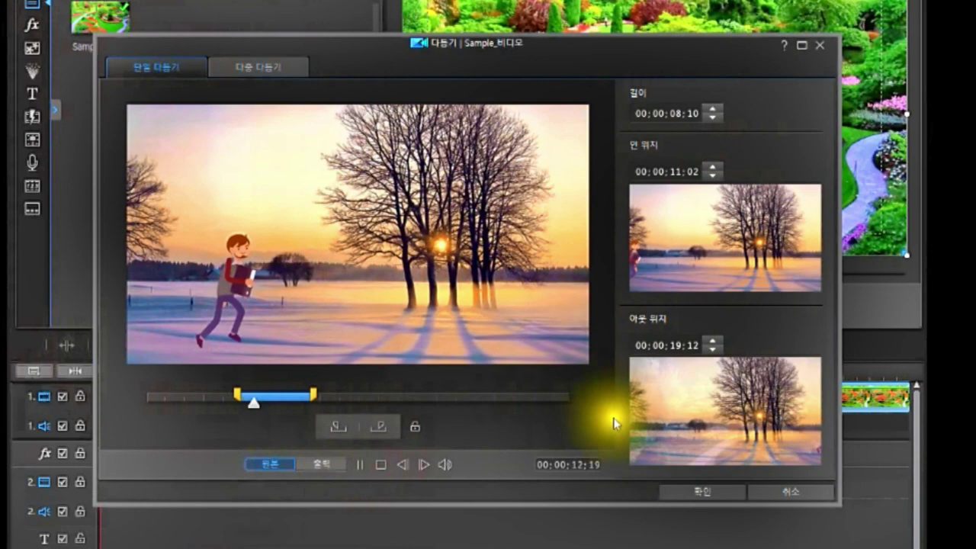
pyautogui.click(379, 465)
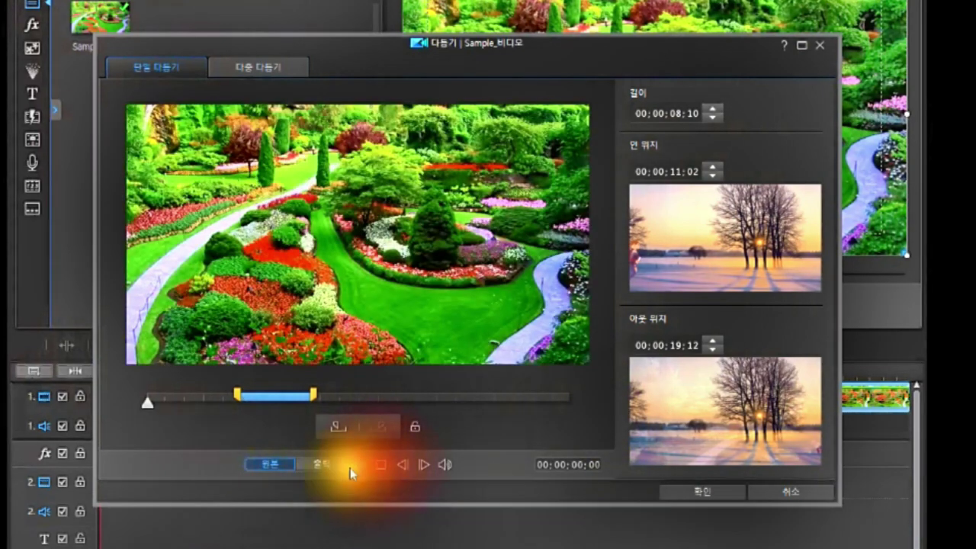
# Step: Switch the preview to output (출력) mode, check the in and out frames, and play only the trimmed section
pyautogui.click(321, 464)
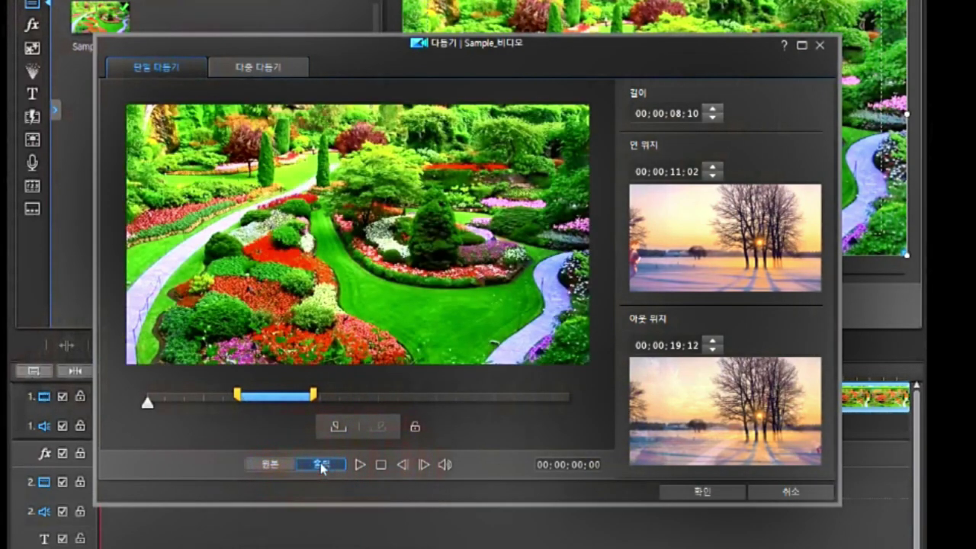
pyautogui.click(232, 394)
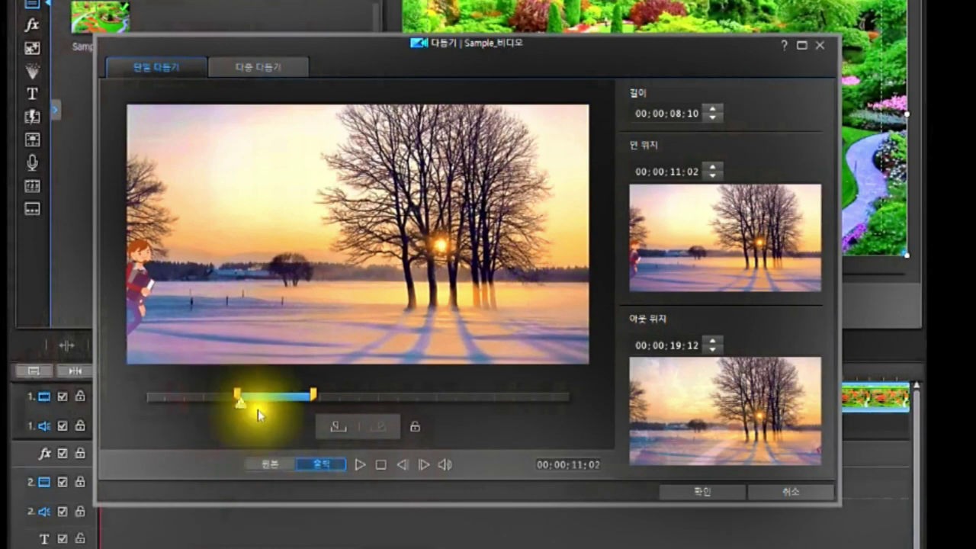
pyautogui.click(312, 393)
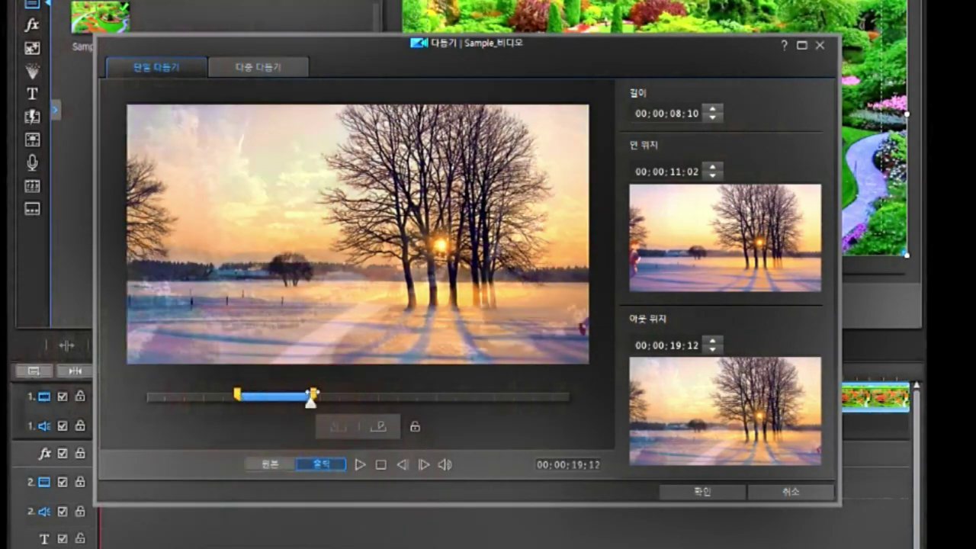
pyautogui.click(360, 466)
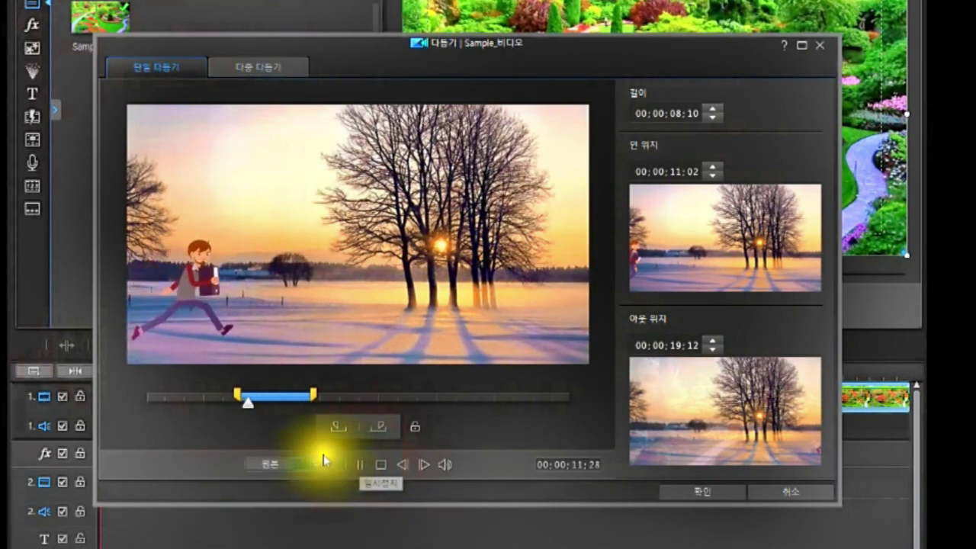
pyautogui.click(380, 465)
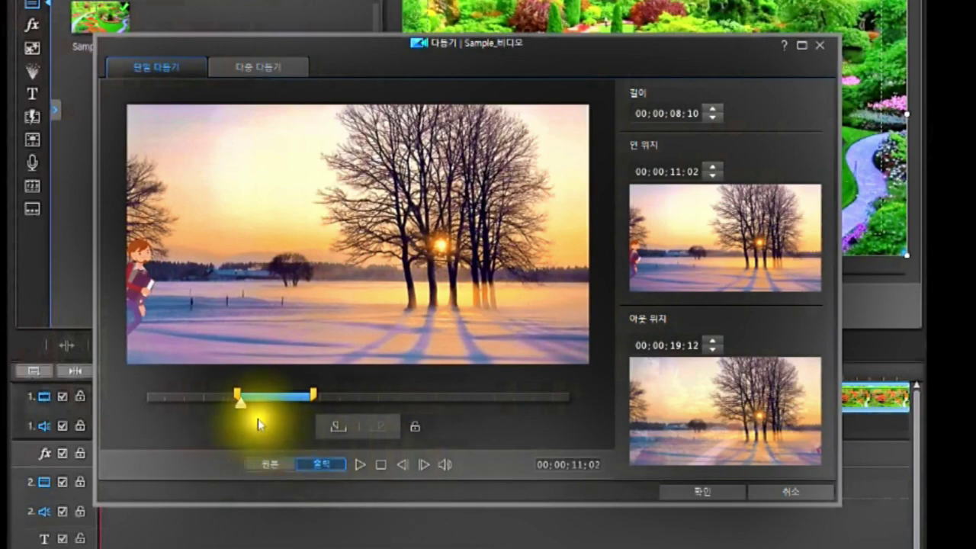
# Step: Move the trim markers to an in position of 00;00;13;10 and an out position of 00;00;21;15
pyautogui.moveTo(238, 397)
pyautogui.mouseDown()
pyautogui.moveTo(221, 402)
pyautogui.moveTo(251, 414)
pyautogui.moveTo(240, 424)
pyautogui.mouseUp()
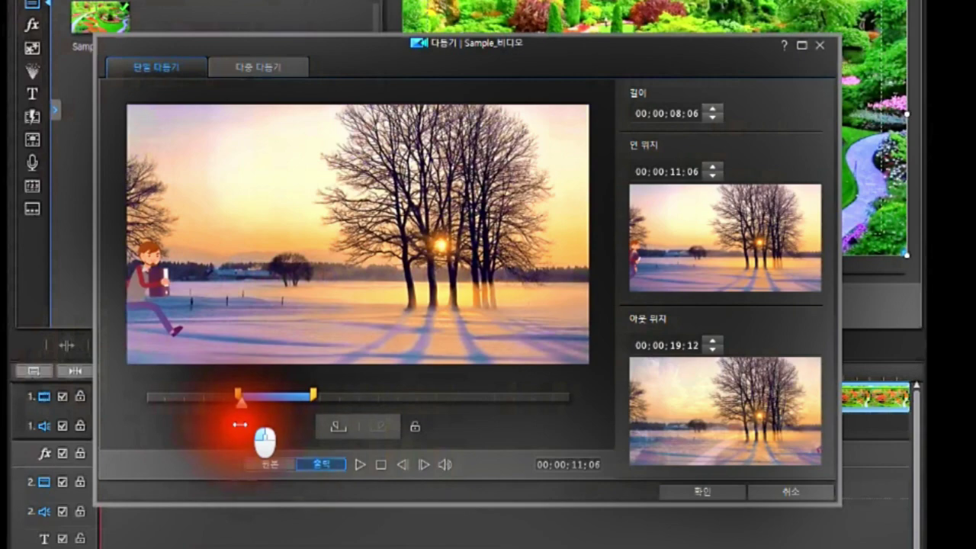
pyautogui.moveTo(311, 396)
pyautogui.mouseDown()
pyautogui.moveTo(313, 405)
pyautogui.moveTo(340, 404)
pyautogui.moveTo(324, 399)
pyautogui.moveTo(323, 414)
pyautogui.mouseUp()
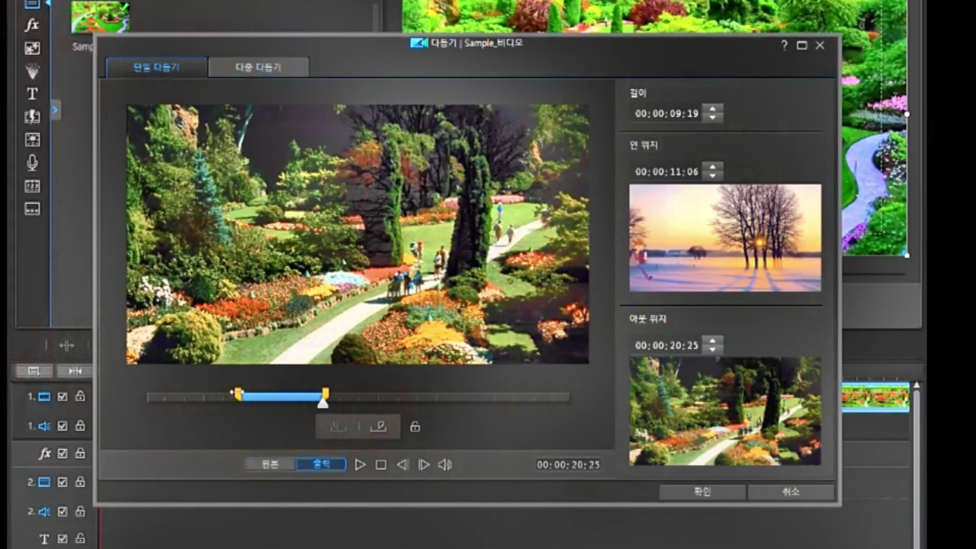
pyautogui.moveTo(235, 393); pyautogui.dragTo(257, 401)
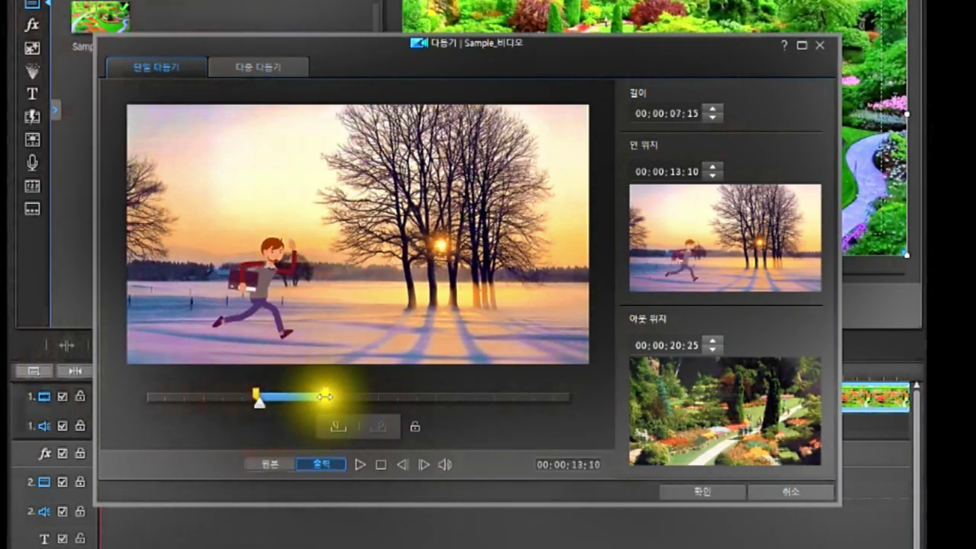
pyautogui.moveTo(326, 394); pyautogui.dragTo(328, 390)
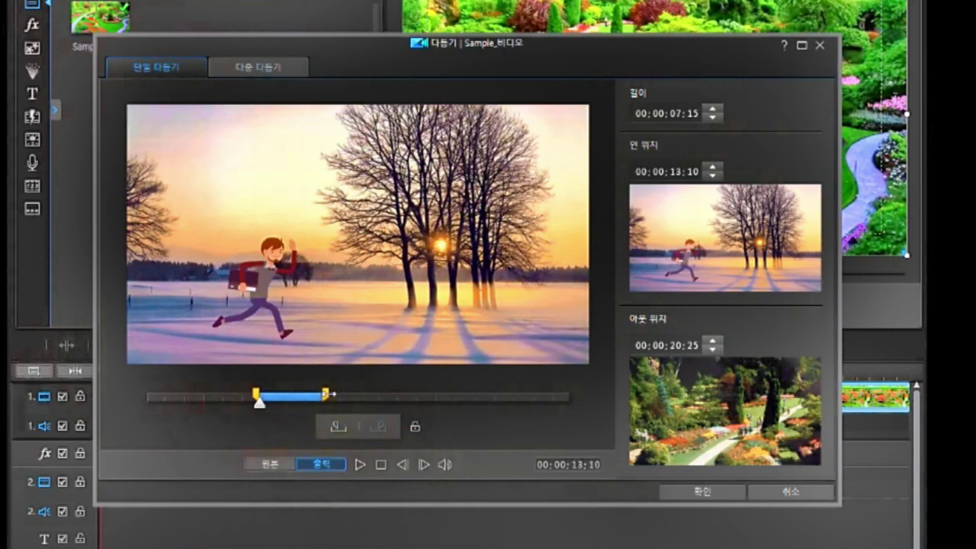
pyautogui.click(326, 394)
pyautogui.moveTo(328, 394); pyautogui.dragTo(344, 404)
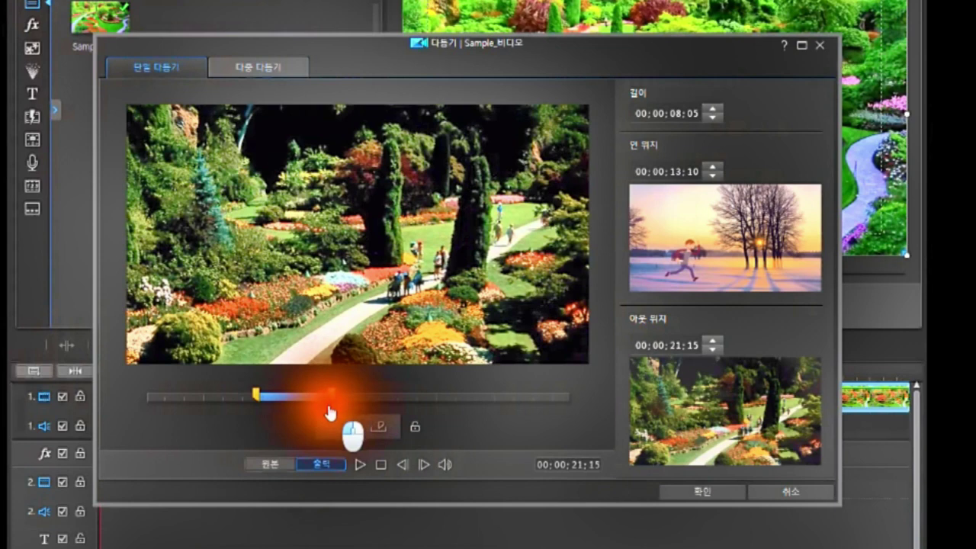
# Step: Lock the trim length, shift the section to run from 00;00;14;07 to 00;00;22;12, and apply the trim
pyautogui.click(385, 465)
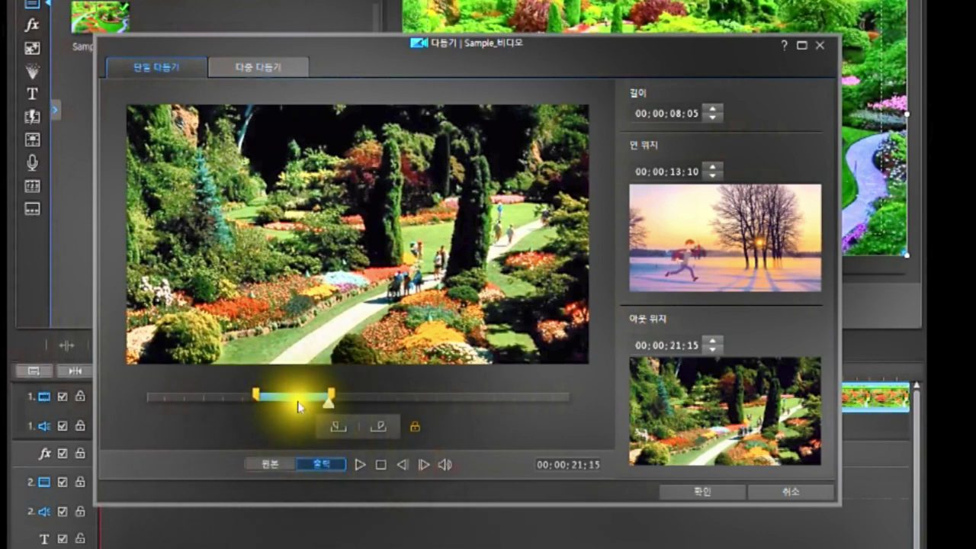
pyautogui.moveTo(285, 401); pyautogui.dragTo(294, 420)
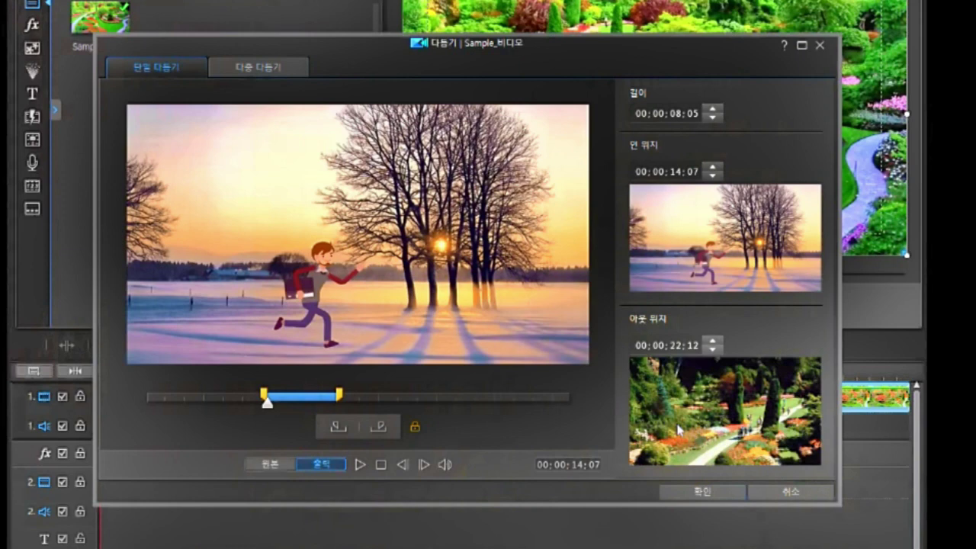
pyautogui.click(715, 491)
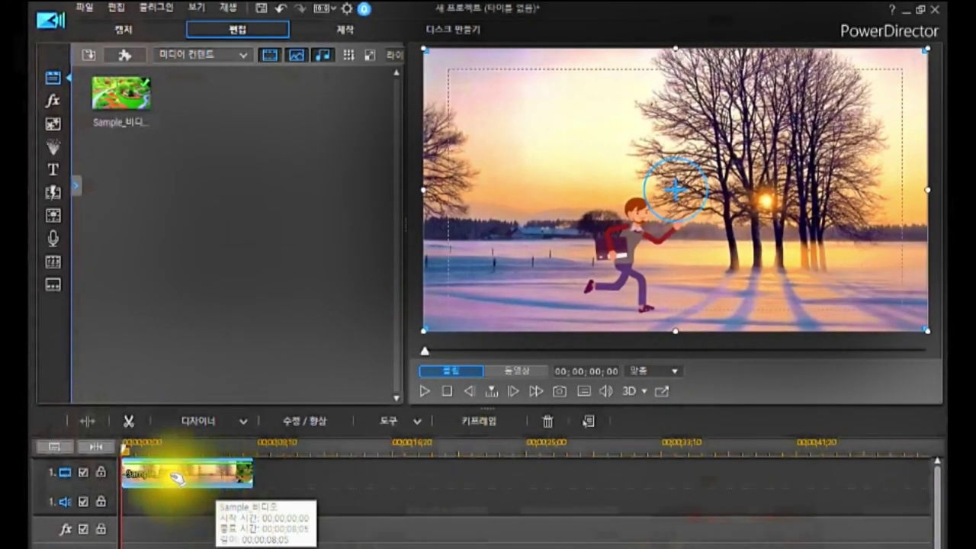
# Step: Fit the trimmed clip to the timeline width and play it in movie (동영상) mode
pyautogui.click(93, 447)
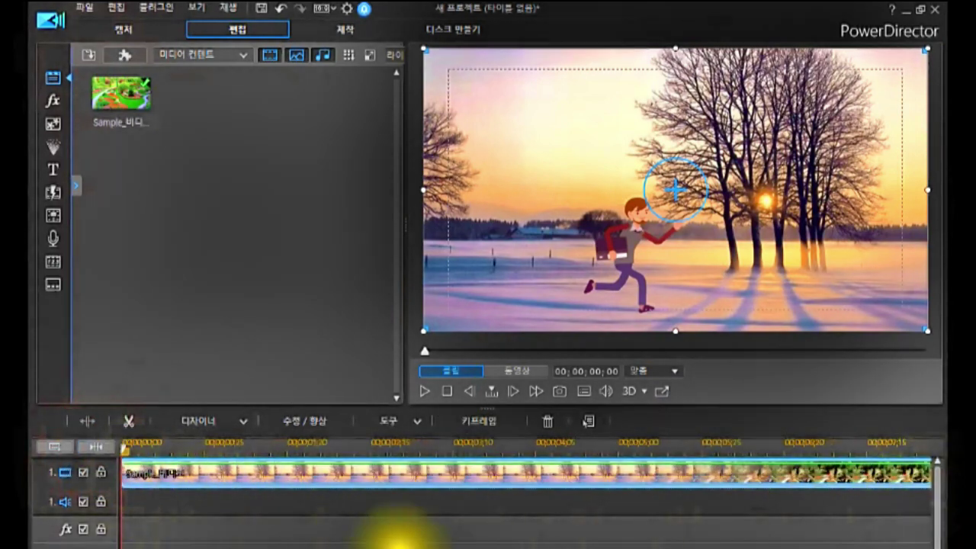
pyautogui.click(497, 371)
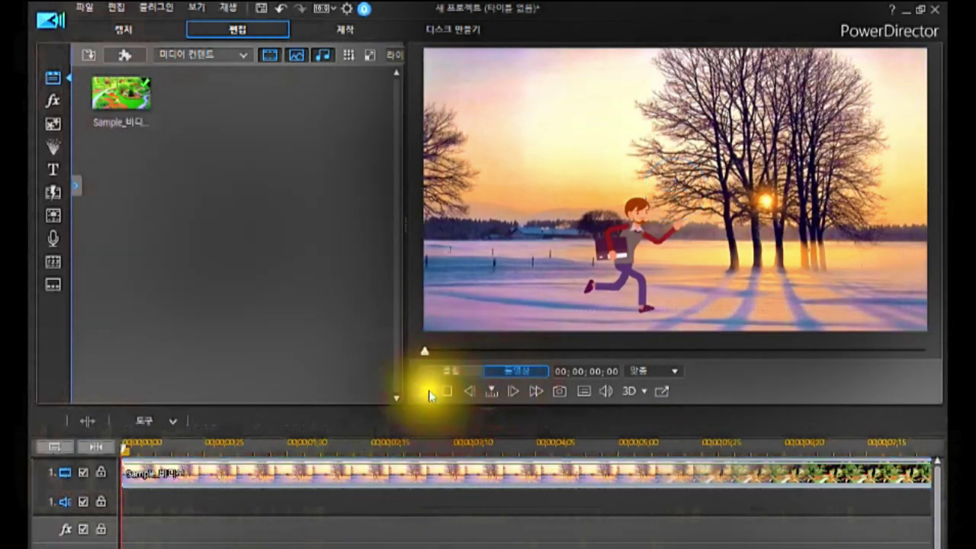
pyautogui.click(424, 390)
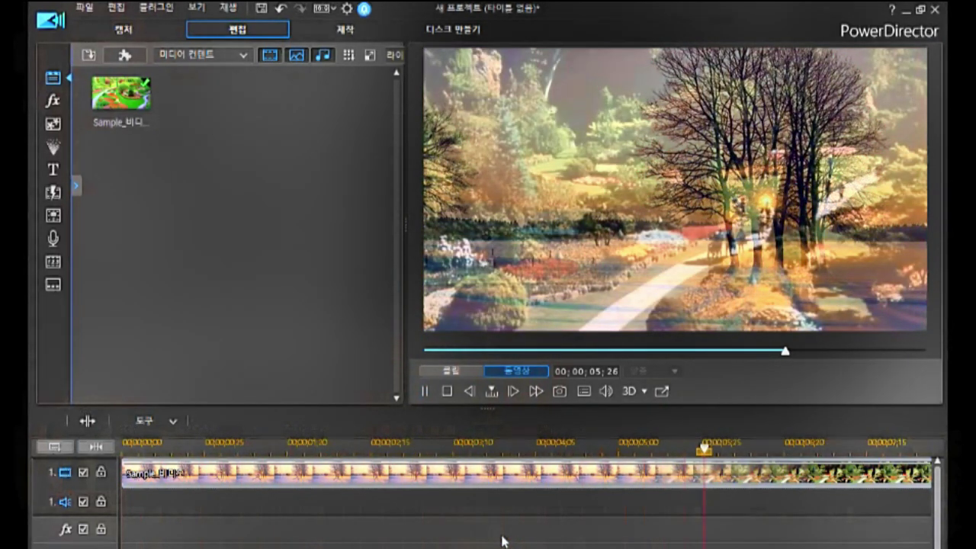
pyautogui.click(445, 391)
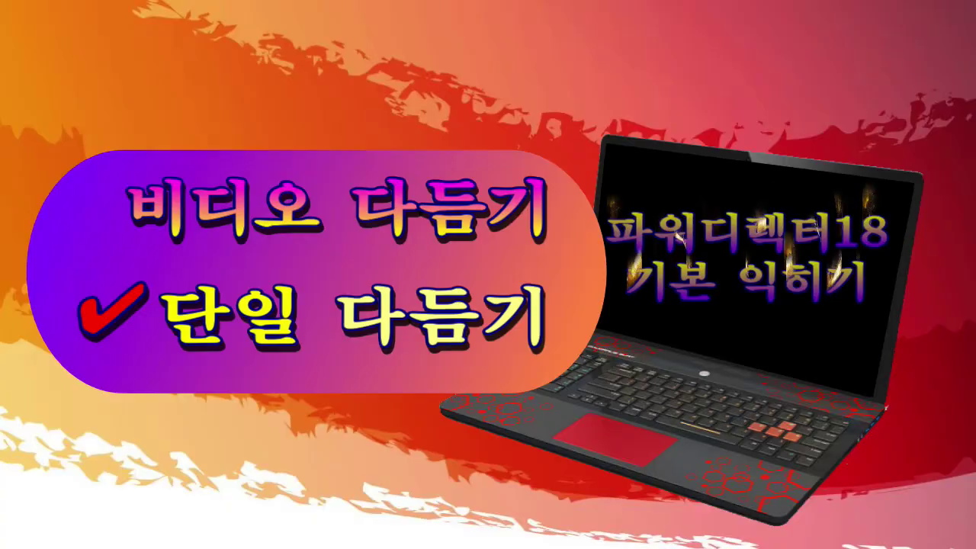